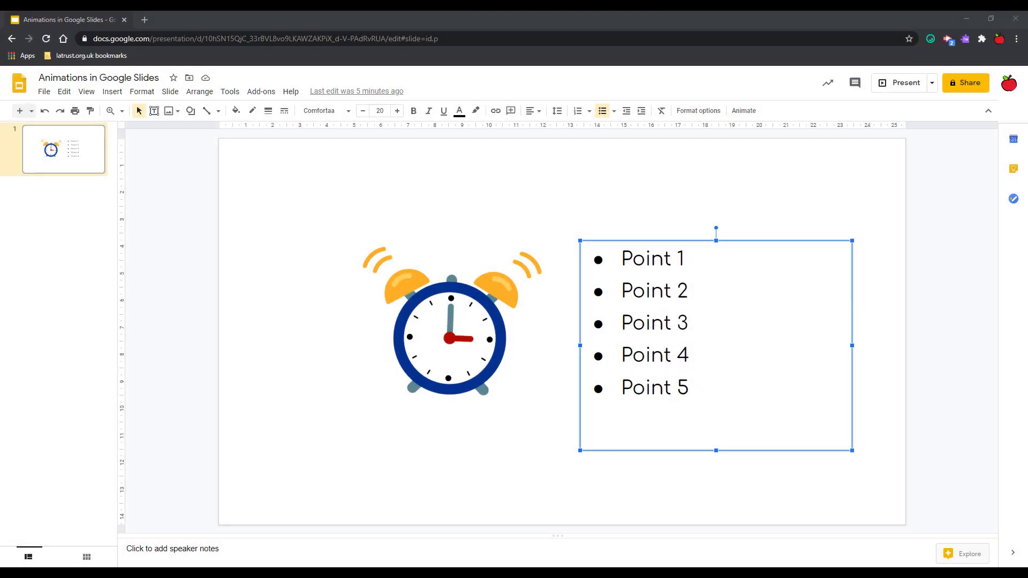
Switch the selection between the bullet list and the alarm clock, ending with the clock selected
left_click(974, 270)
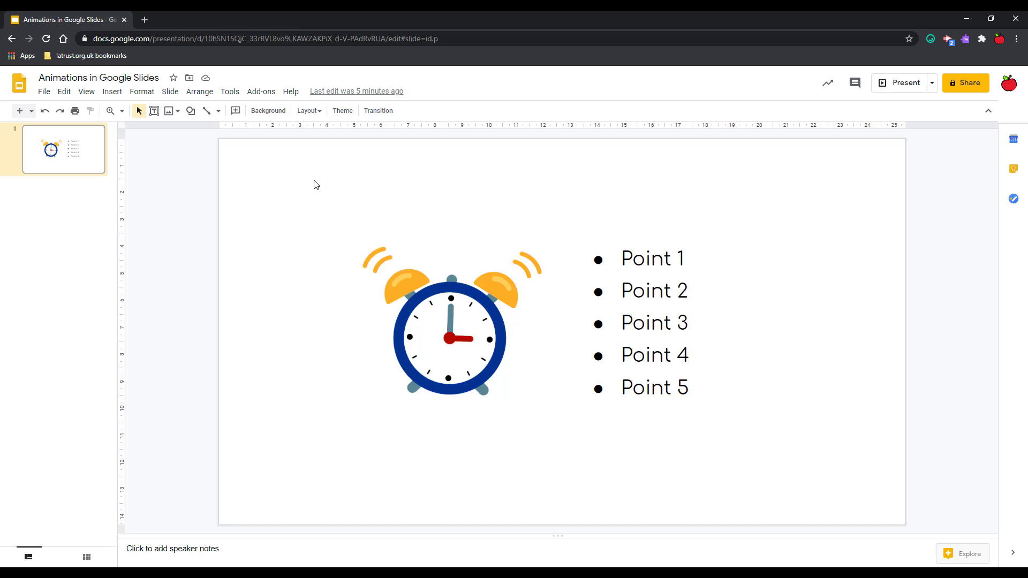
left_click(453, 322)
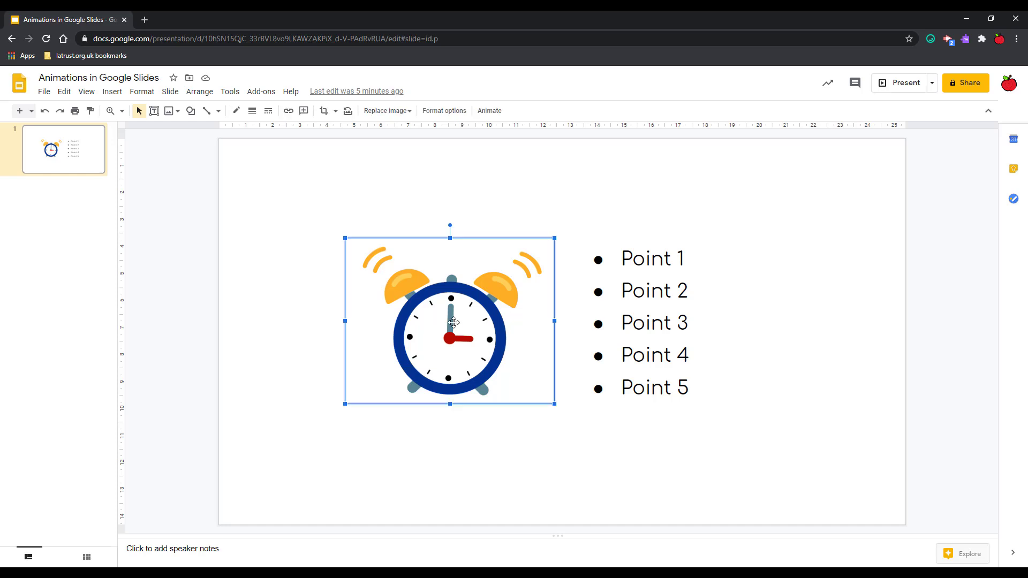
left_click(659, 261)
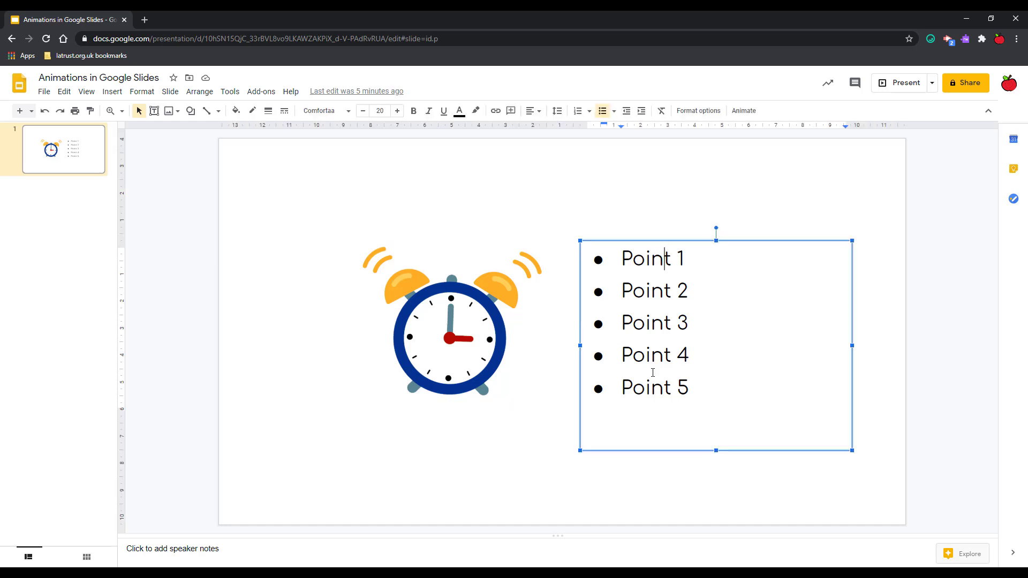
left_click(336, 181)
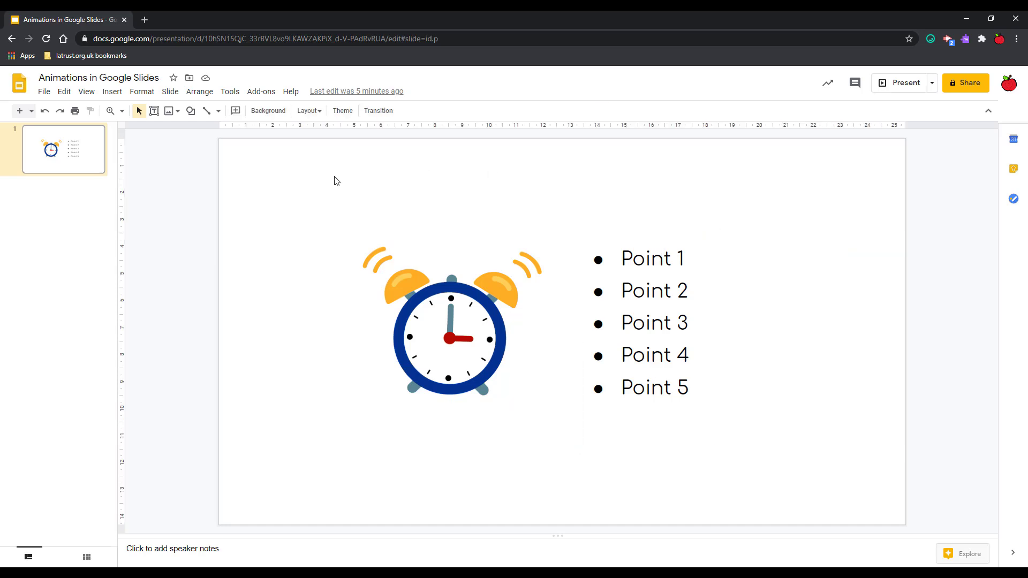
left_click(455, 337)
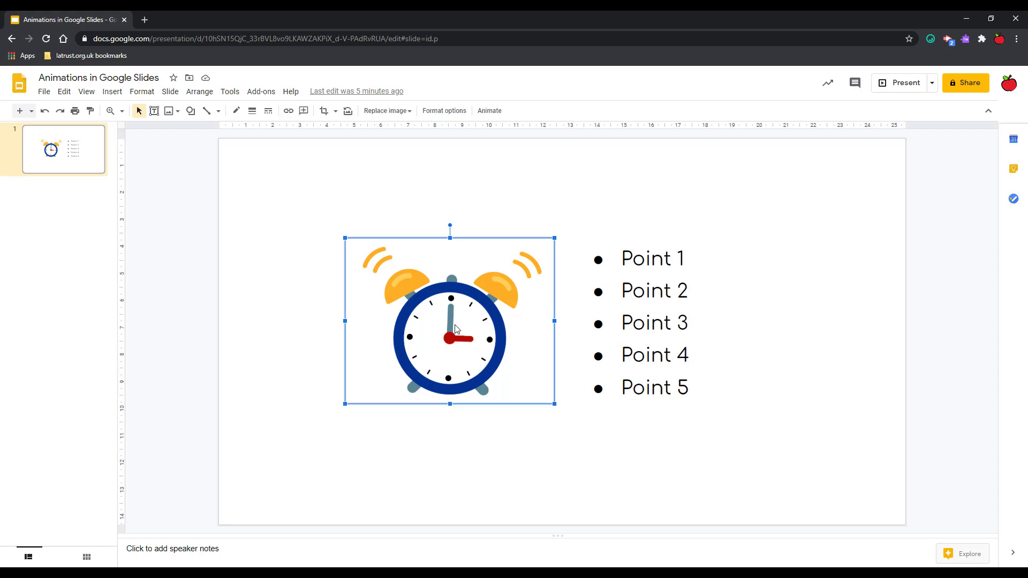
Add a Fade in animation to the clock via Insert > Animation, keeping On click and adjusting speed
left_click(112, 91)
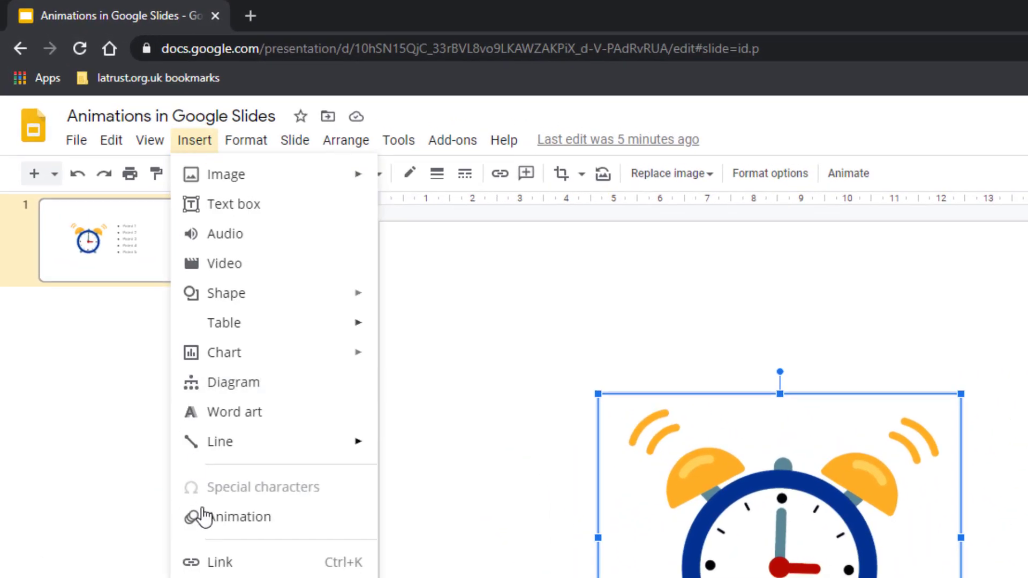
left_click(229, 522)
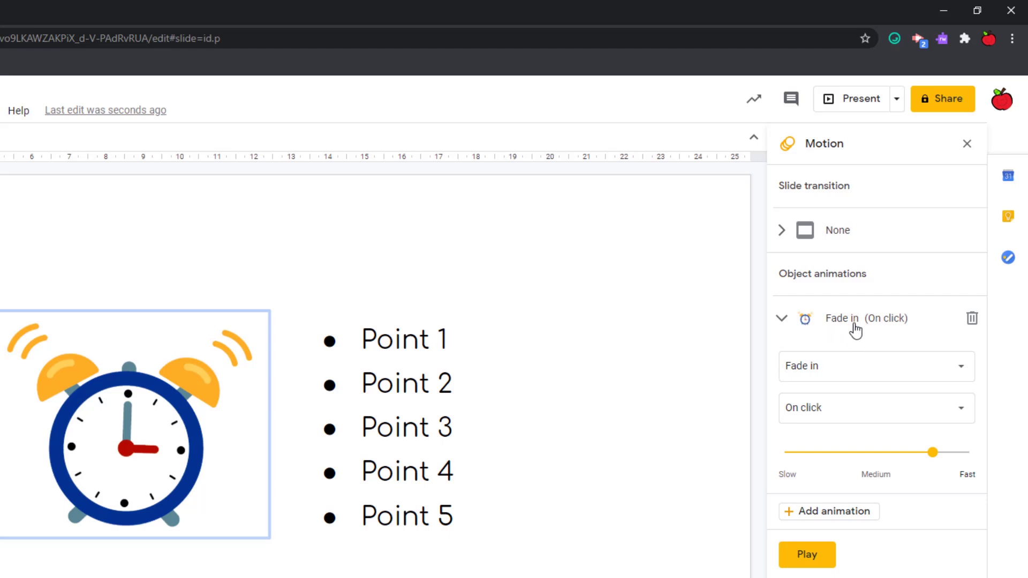
left_click(847, 376)
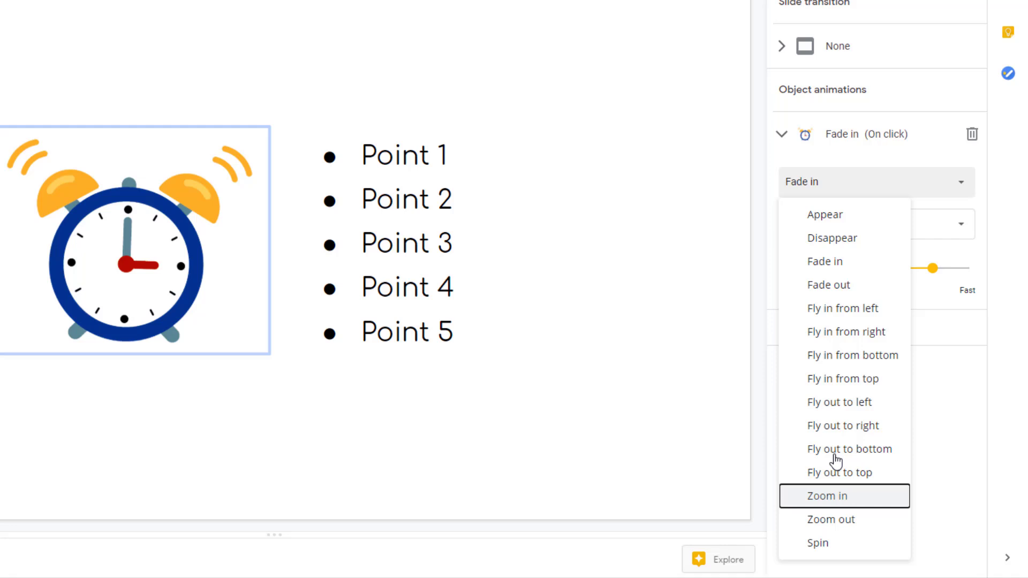
key("Escape")
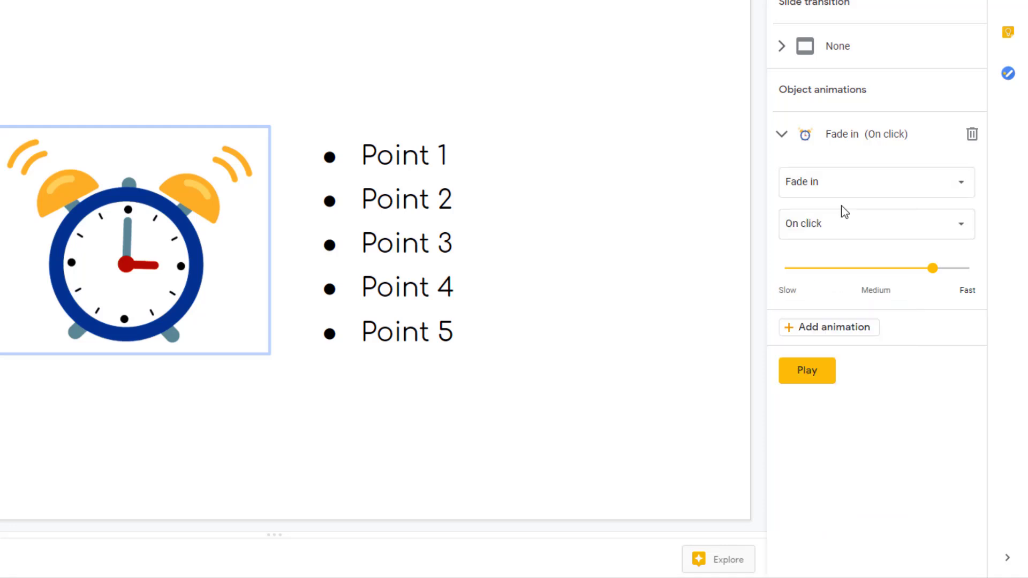
left_click(826, 231)
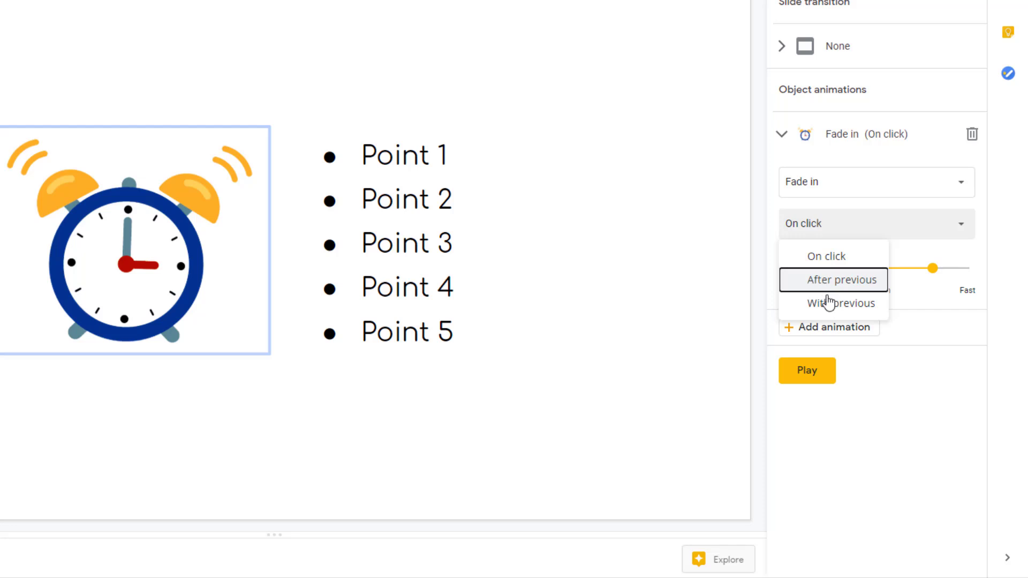
left_click(904, 280)
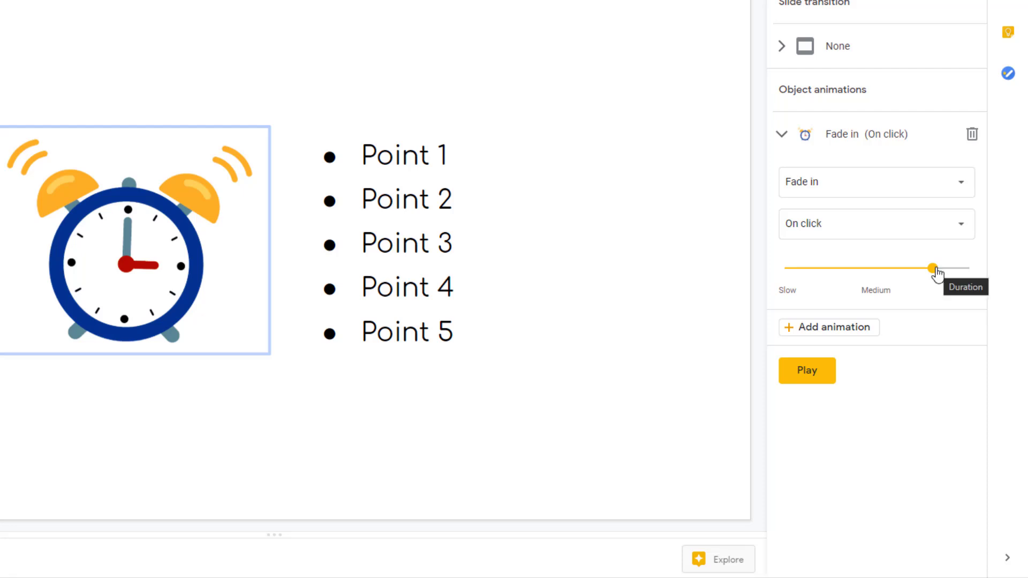
left_click_drag(933, 268, 913, 280)
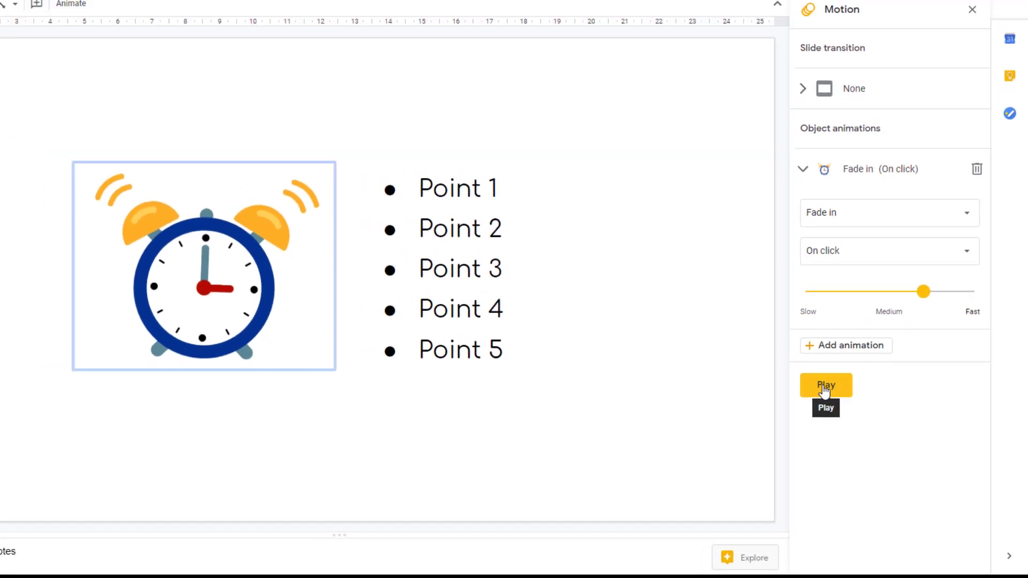
Preview the Fade in, change the clock's effect to Fly in from left, and preview again
left_click(806, 375)
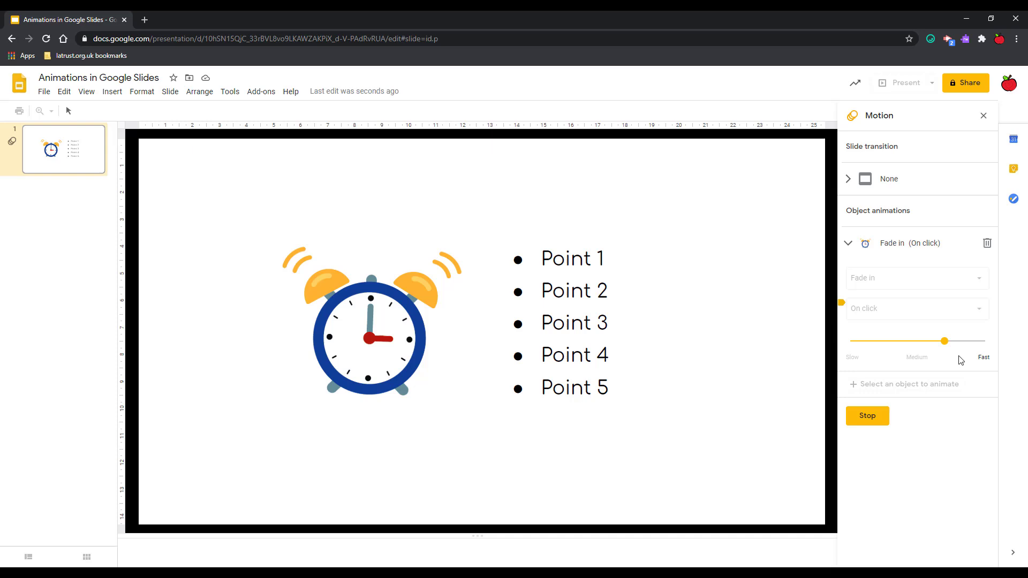
left_click(866, 417)
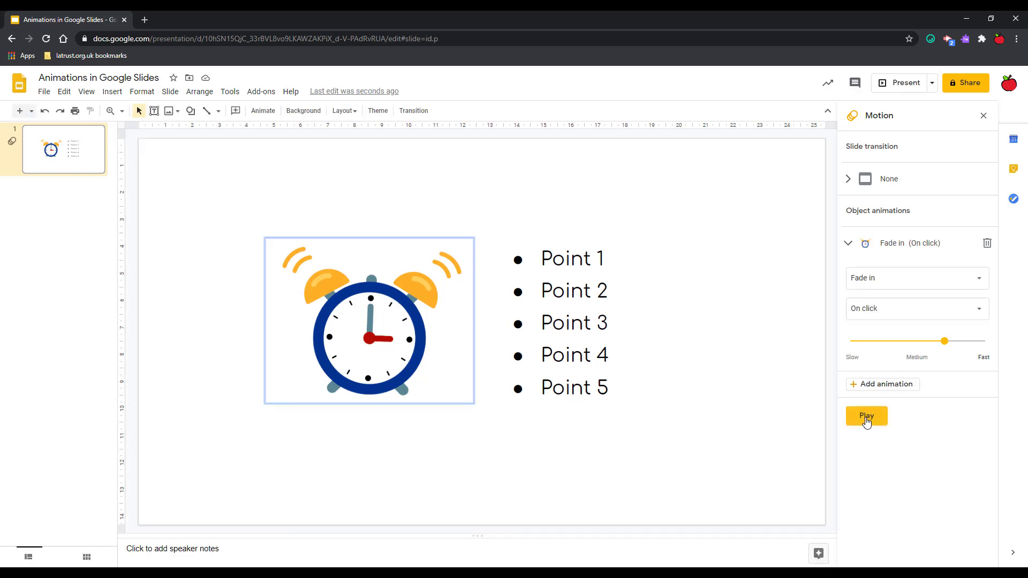
left_click(905, 288)
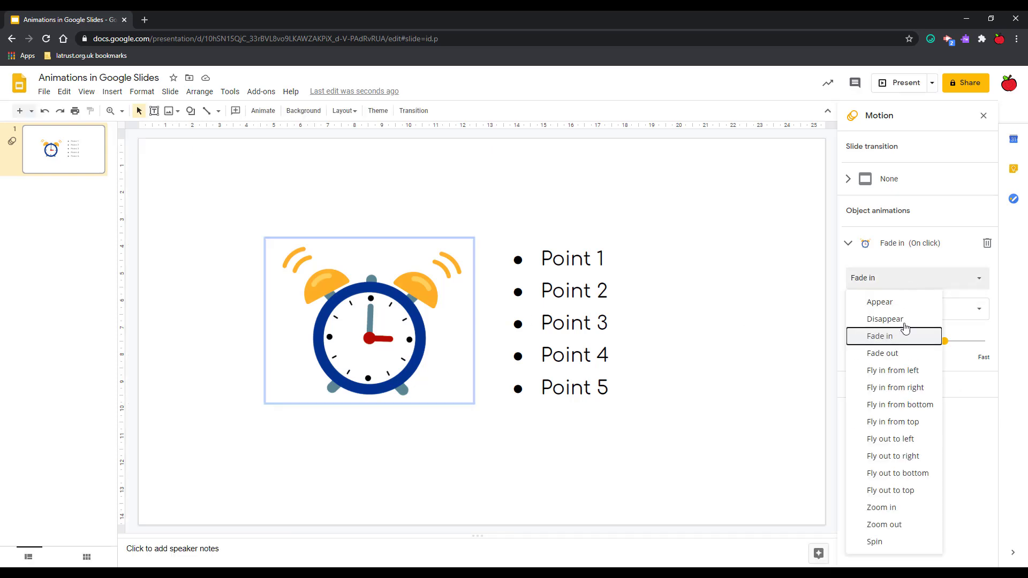
left_click(899, 374)
left_click(863, 420)
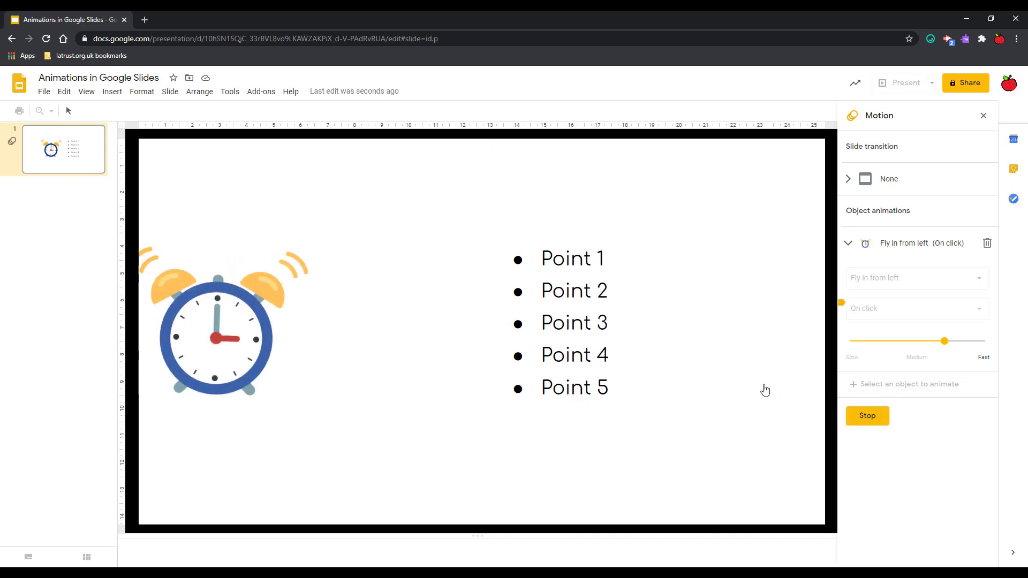
left_click(873, 418)
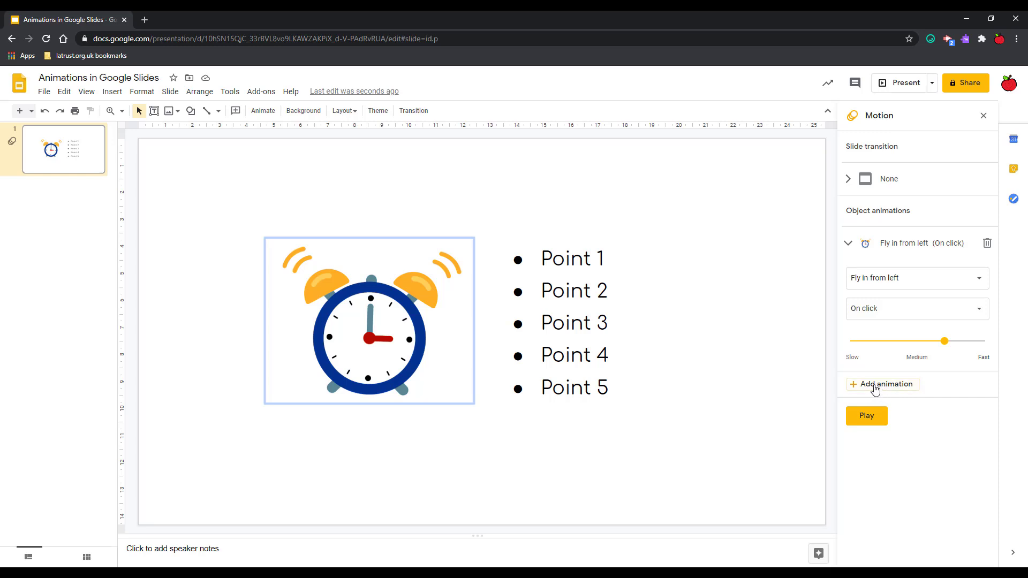
Give the clock a second animation, Fly out to right, and preview both clock animations
left_click(397, 332)
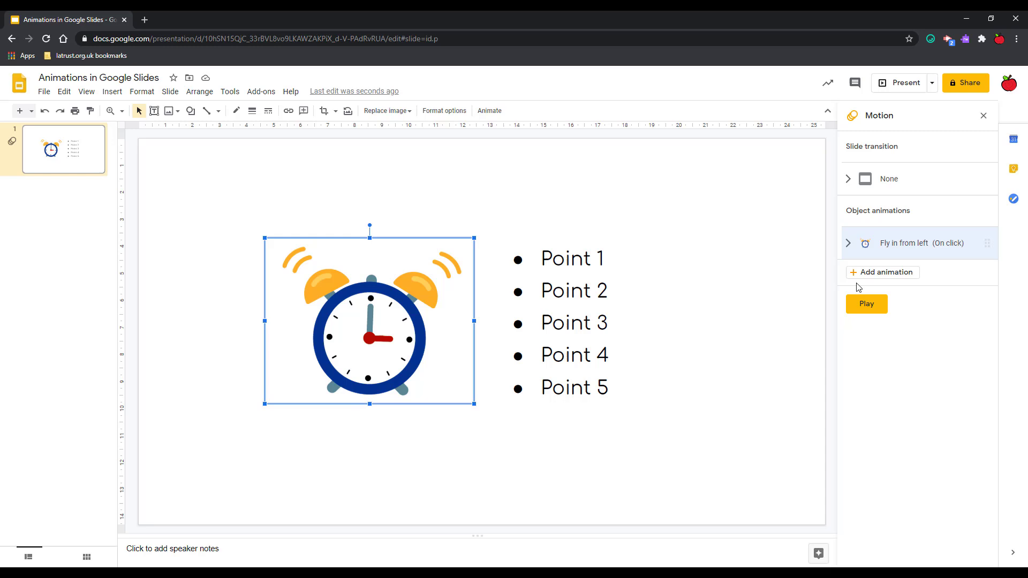
left_click(874, 274)
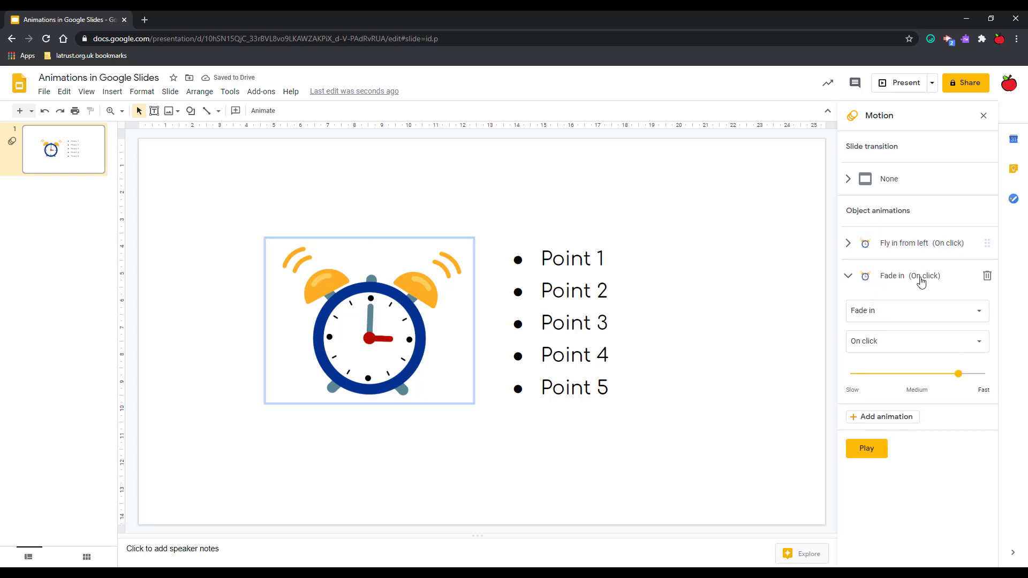
left_click(876, 316)
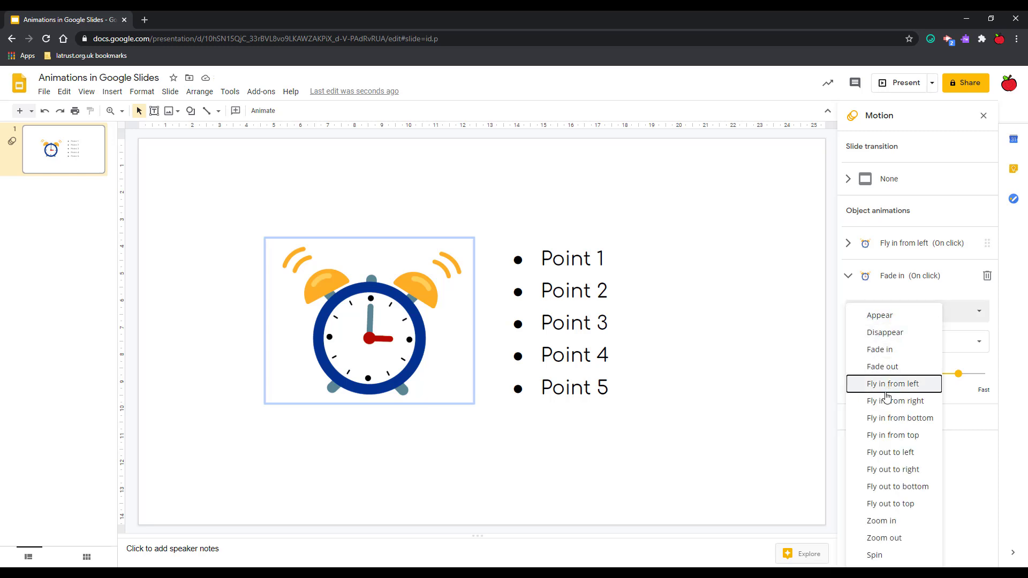
left_click(888, 471)
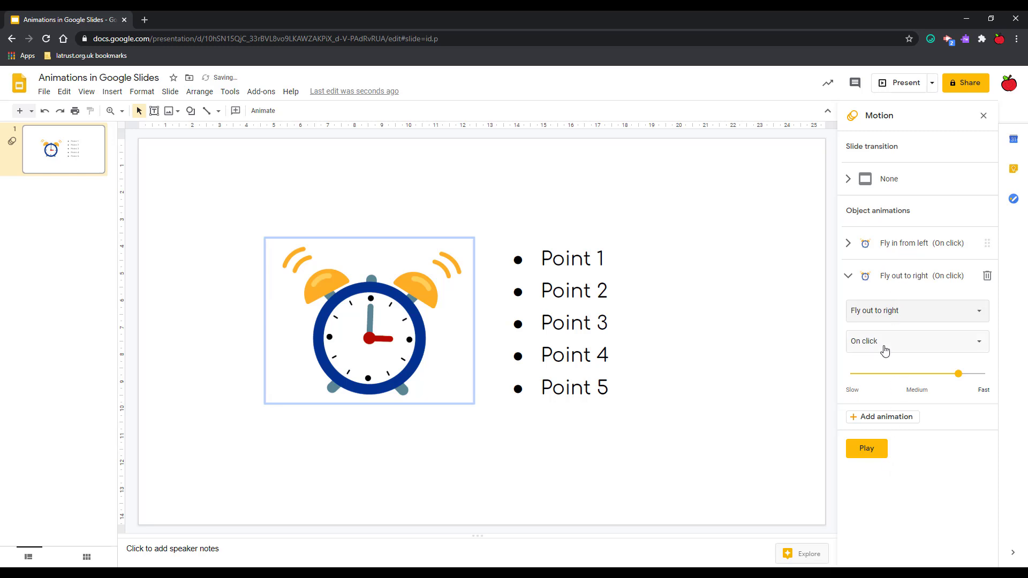
left_click(867, 454)
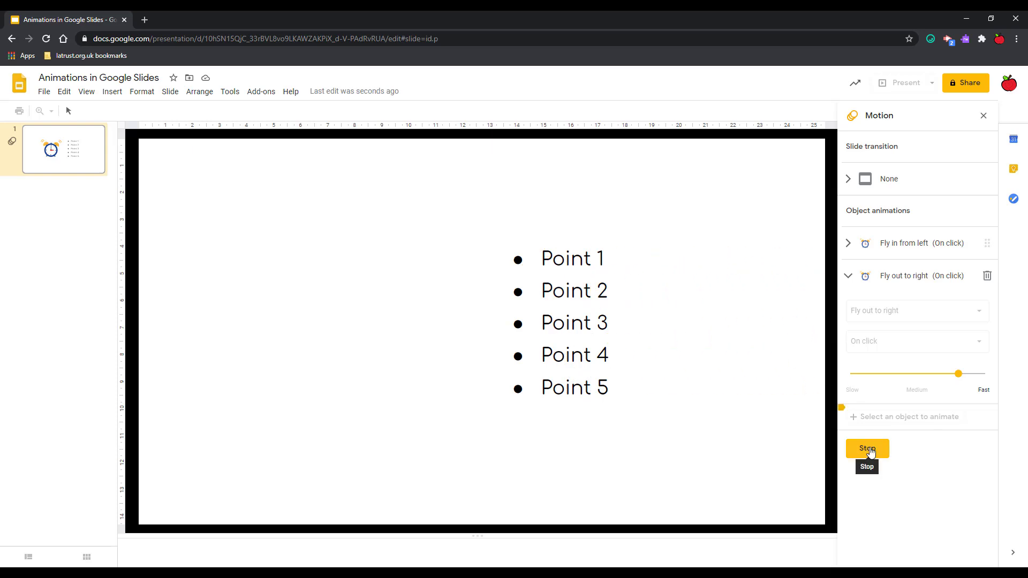
left_click(868, 453)
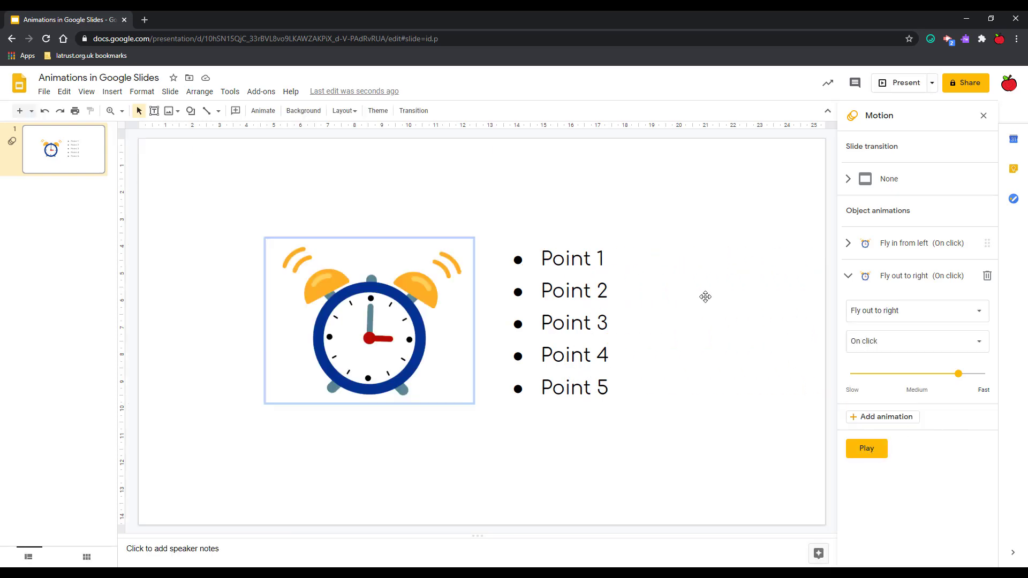
Add a Fade in, On click animation to the bullet list text box and preview it
left_click(600, 259)
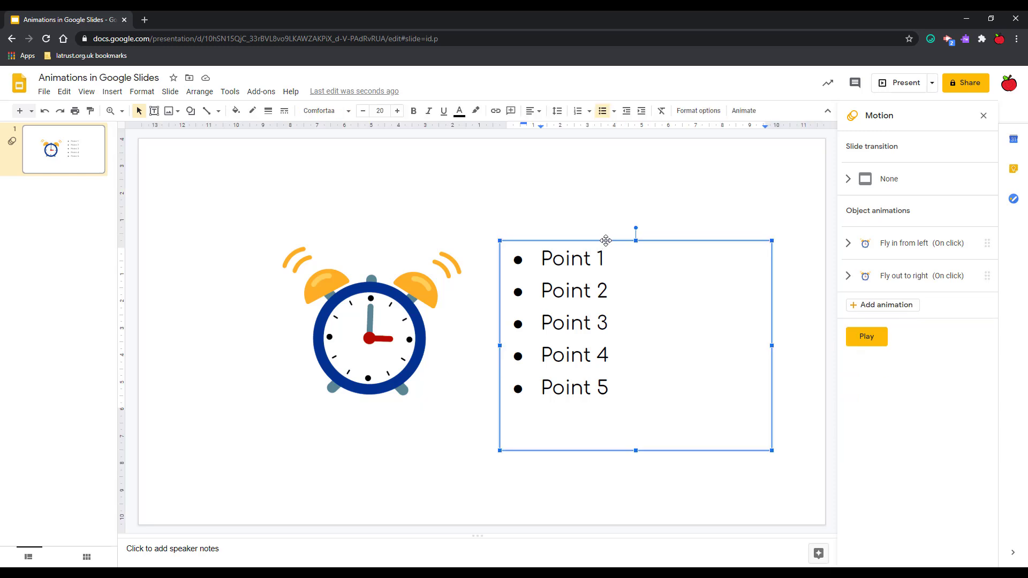
left_click(606, 240)
left_click(873, 306)
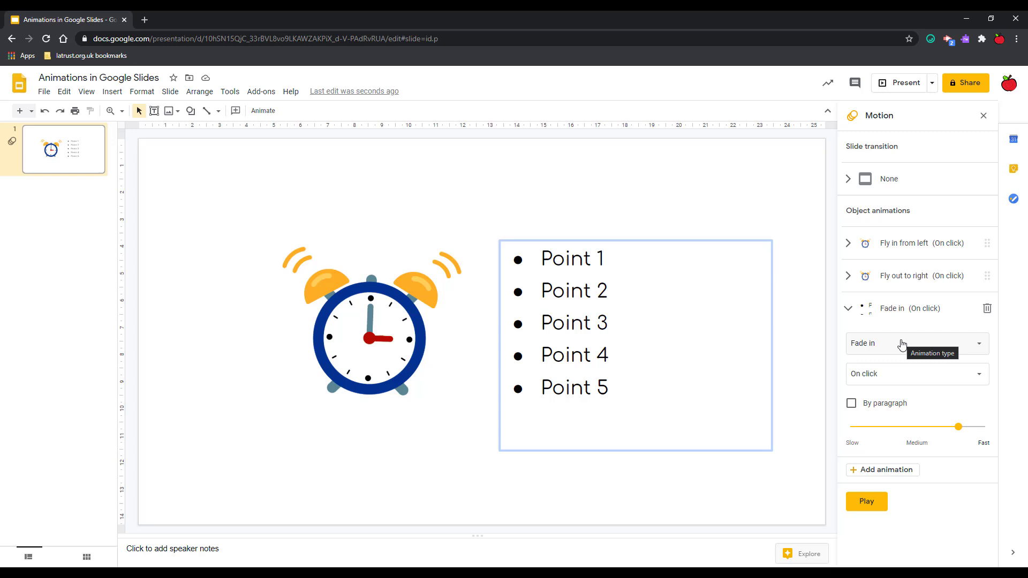
left_click(873, 346)
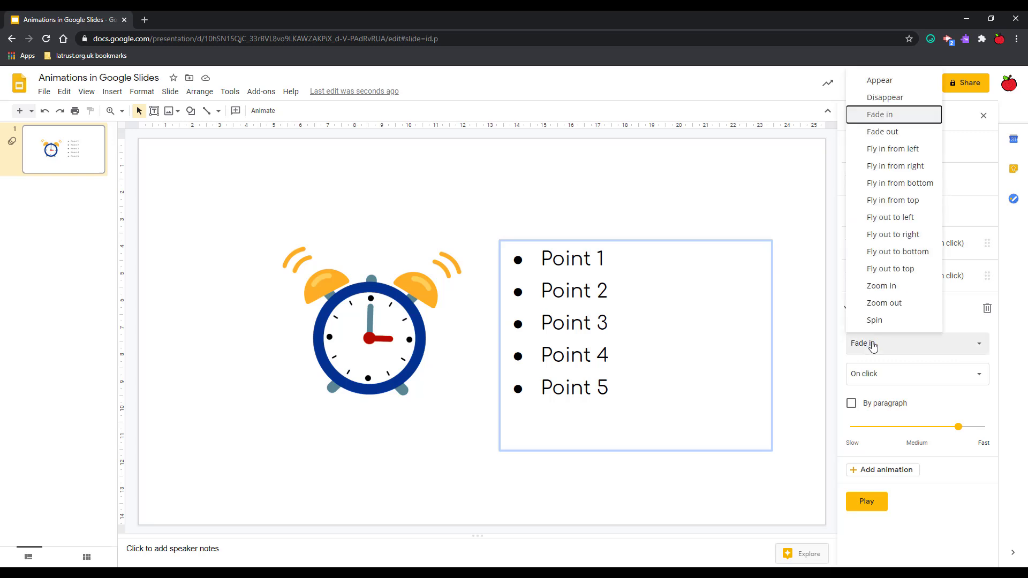
left_click(837, 405)
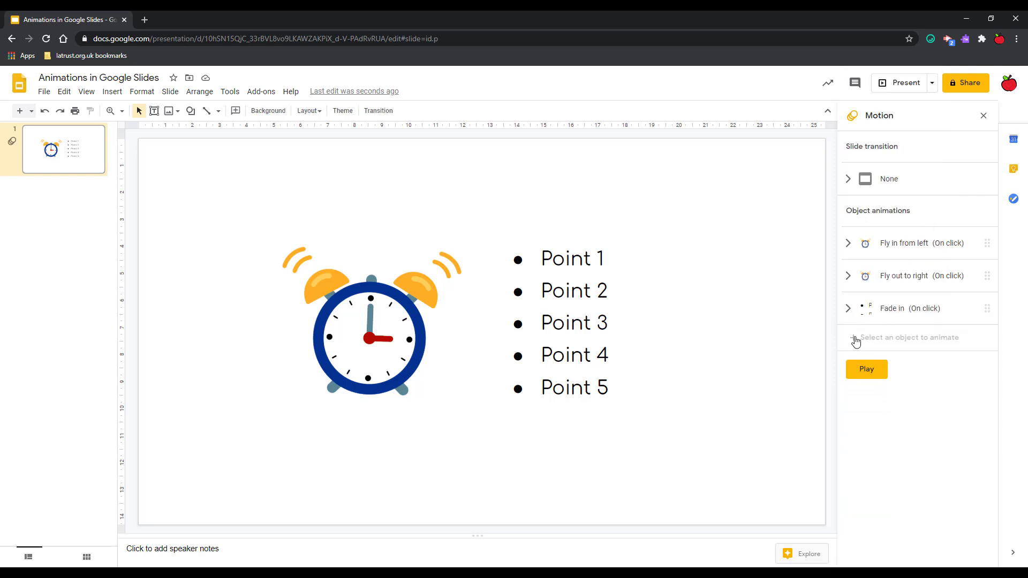
left_click(867, 369)
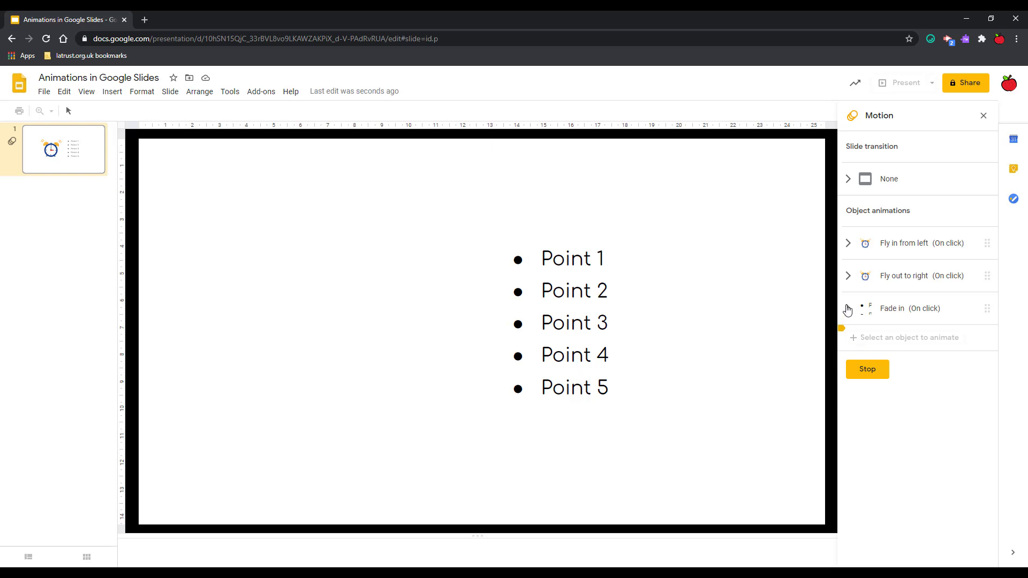
Turn on By paragraph for the list's Fade in and preview the result
left_click(847, 309)
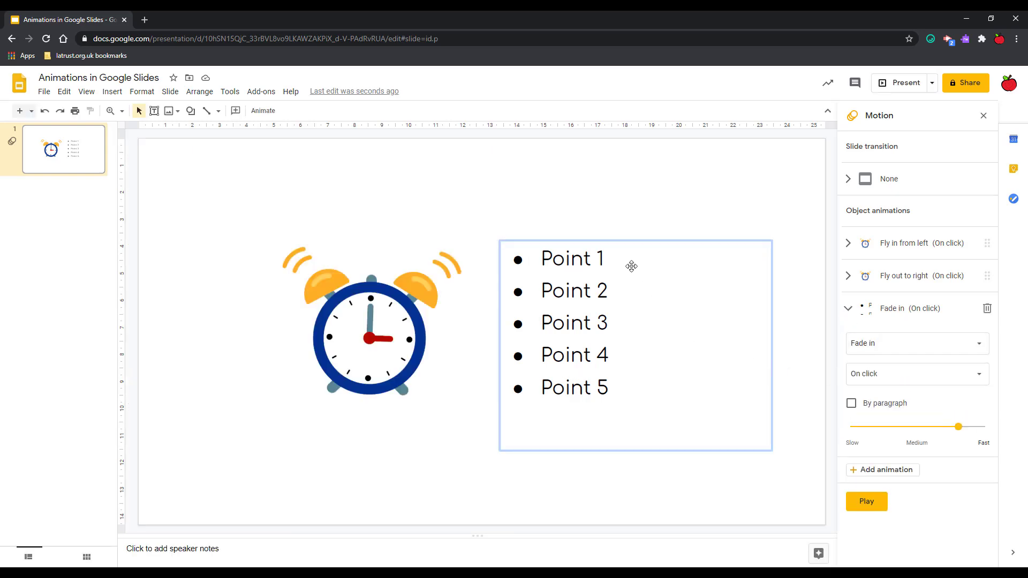
left_click(851, 405)
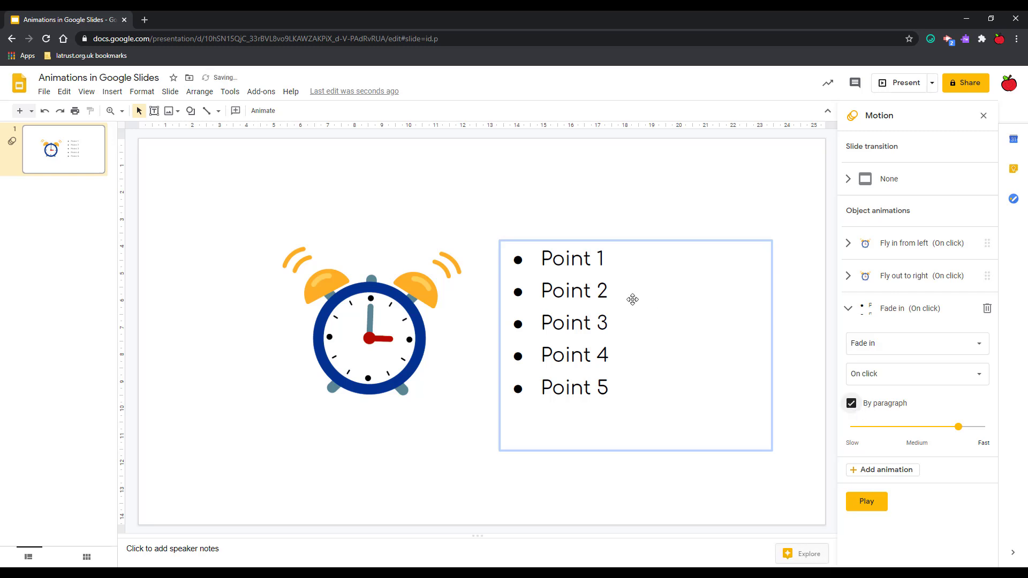
left_click(867, 504)
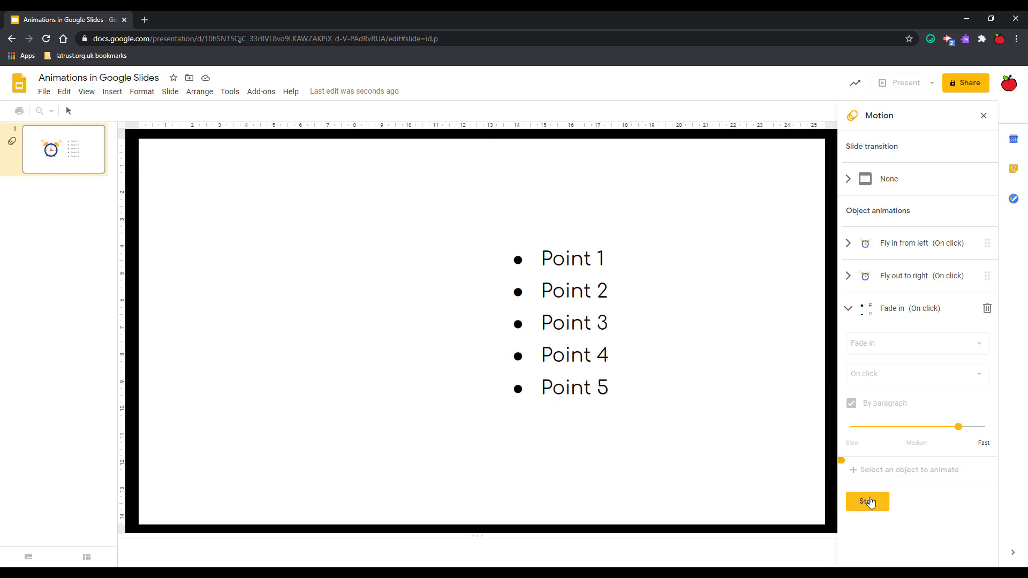
left_click(868, 502)
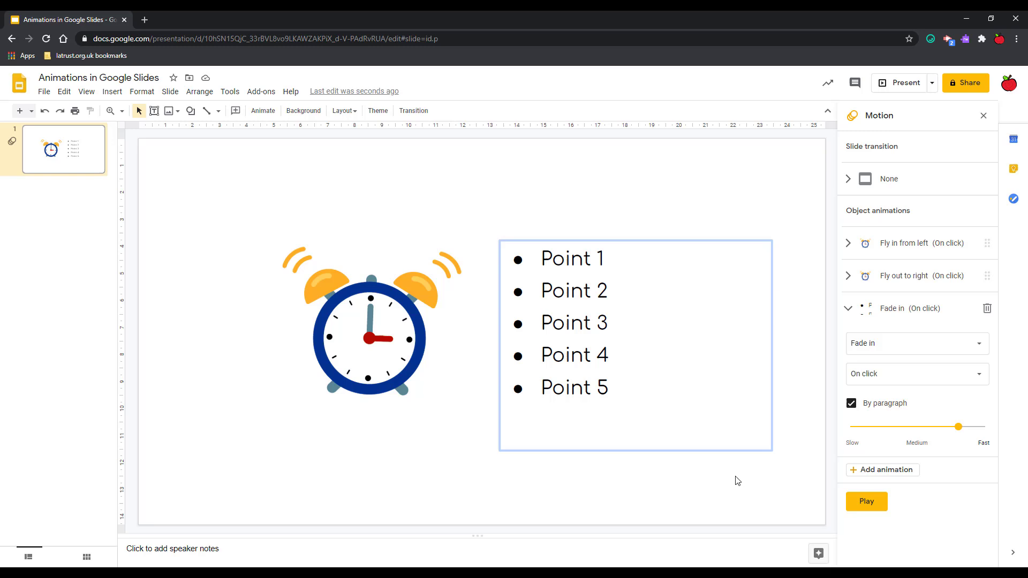
Paste the Thank You sticky note and place it over the alarm clock
left_click(678, 481)
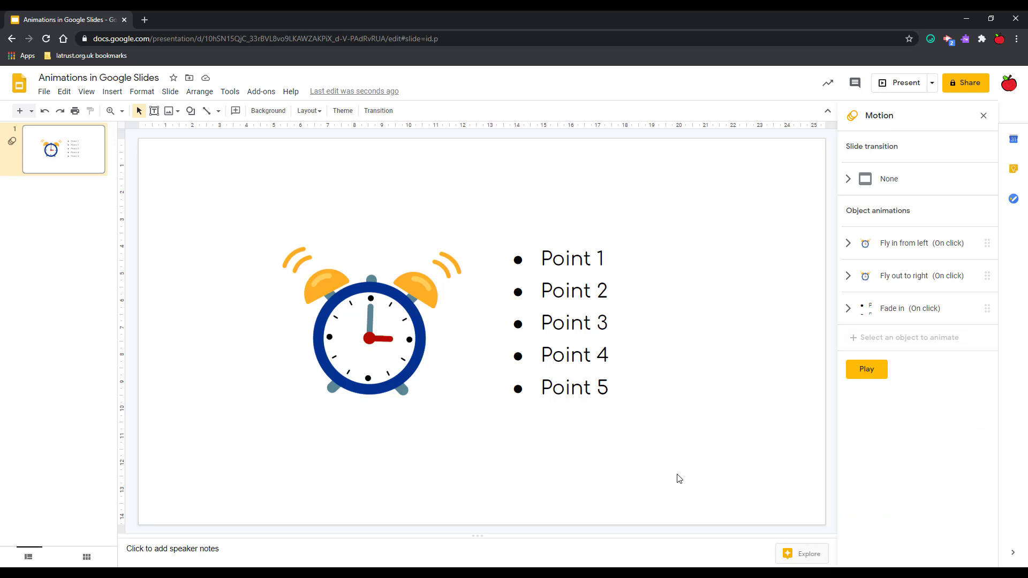
key("ctrl+v")
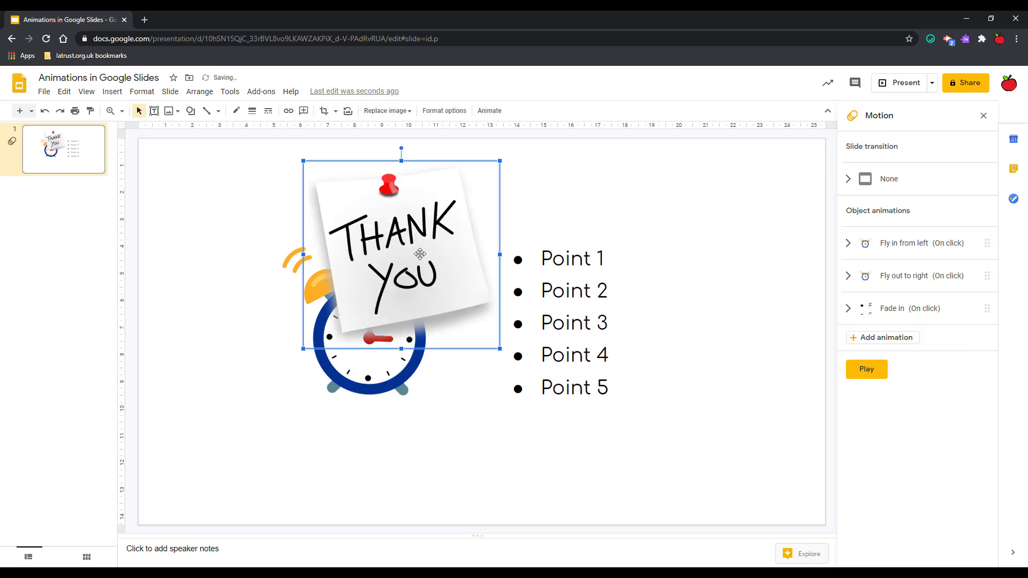
left_click_drag(418, 254, 412, 329)
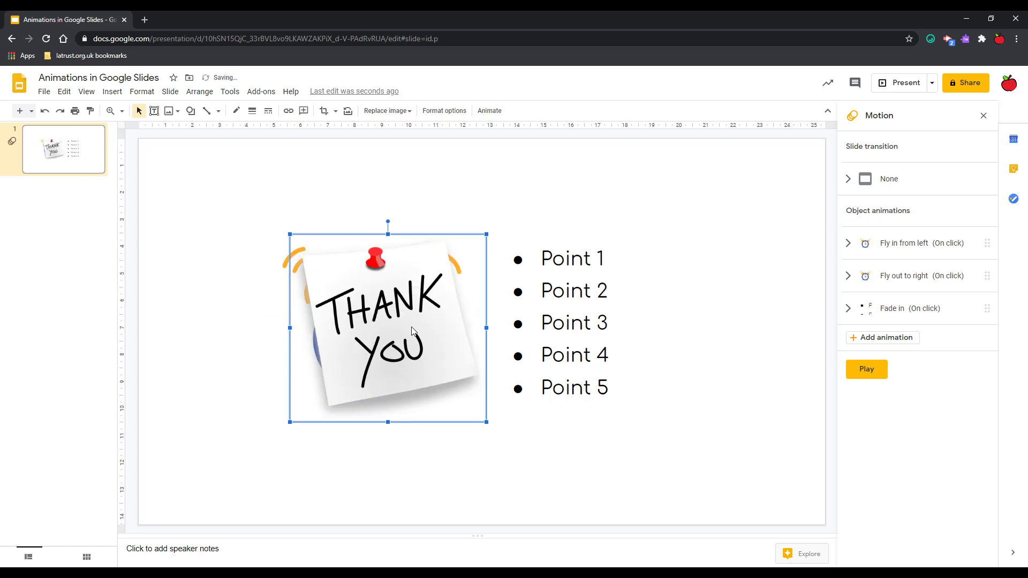
Give the sticky note a Zoom in animation starting After previous
left_click(881, 342)
left_click(887, 376)
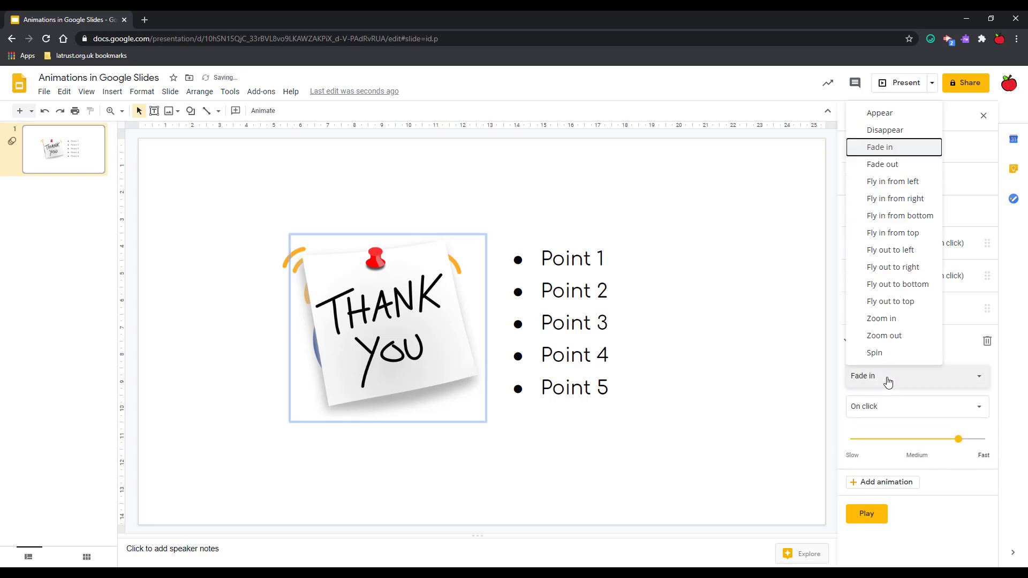
left_click(895, 321)
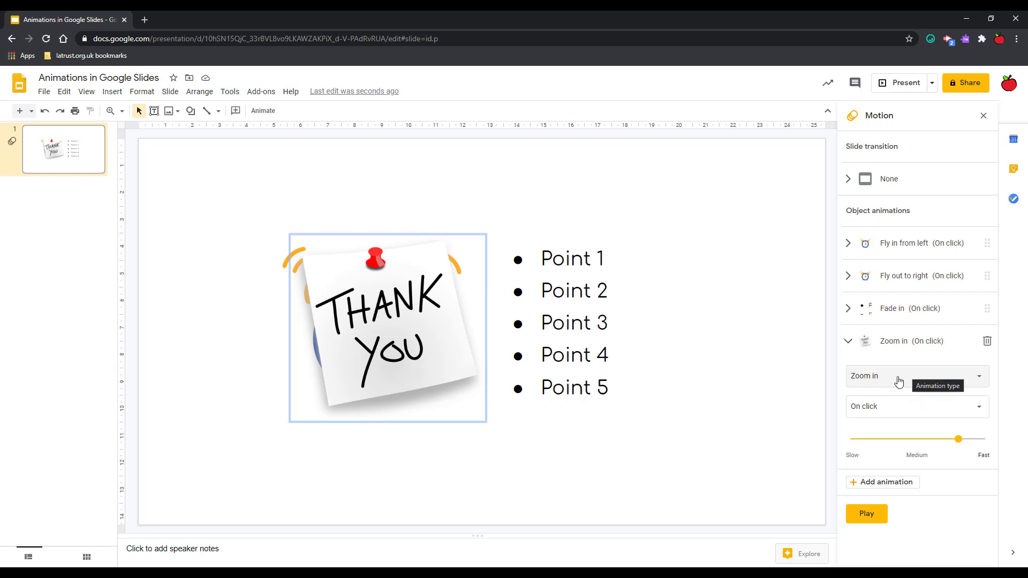
left_click(889, 413)
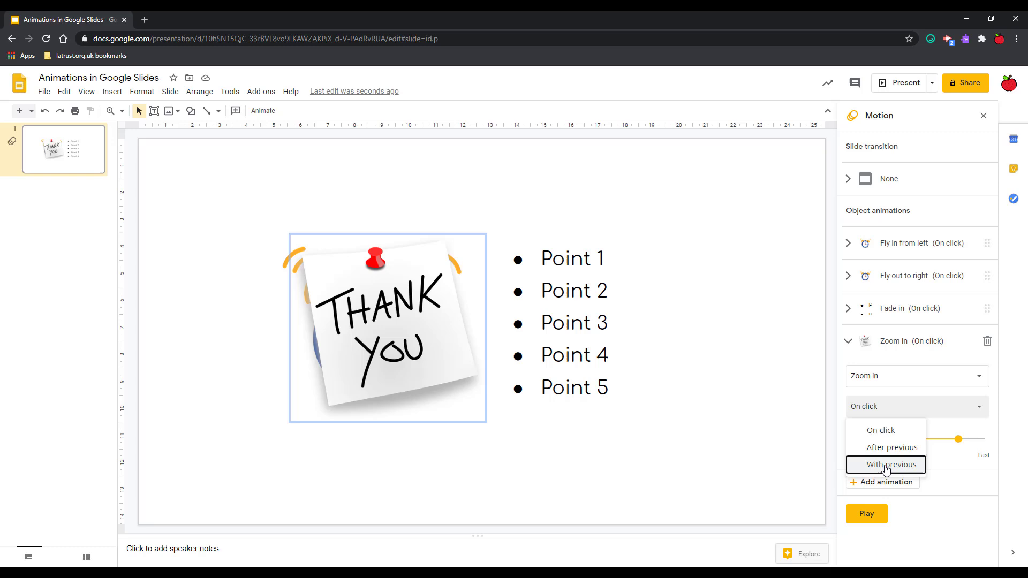
left_click(888, 449)
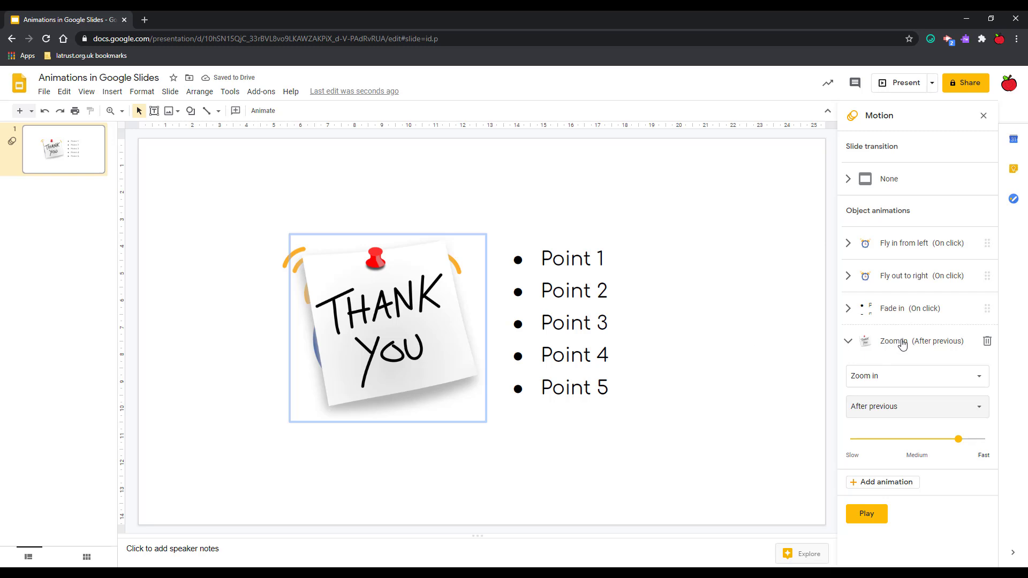
left_click(920, 345)
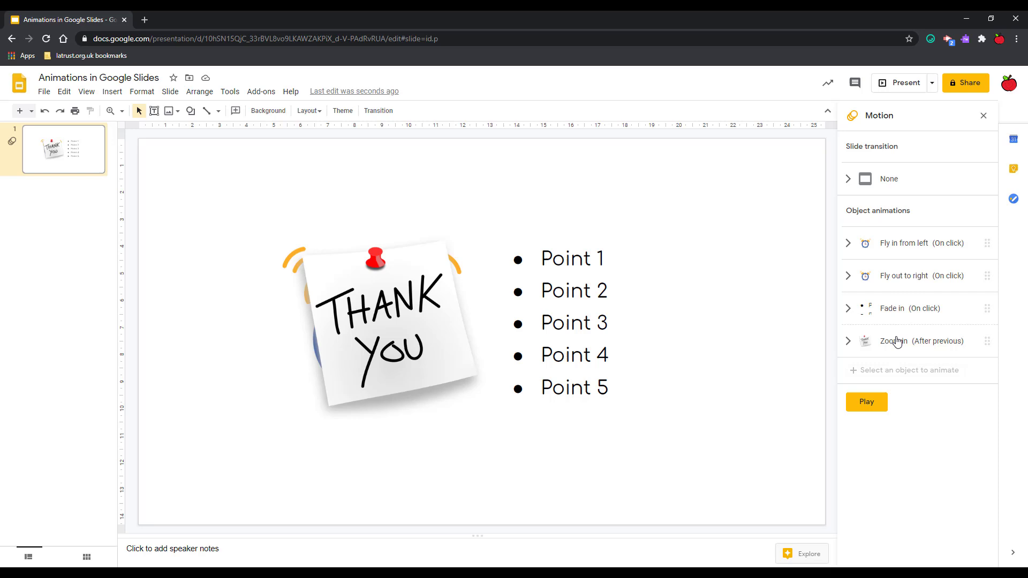
Check that the note's Zoom in keeps After previous timing, then play the slide's full animation preview
mouse_move(897, 341)
left_mouse_down()
mouse_move(898, 303)
mouse_move(896, 369)
mouse_move(896, 345)
left_mouse_up()
left_click(930, 346)
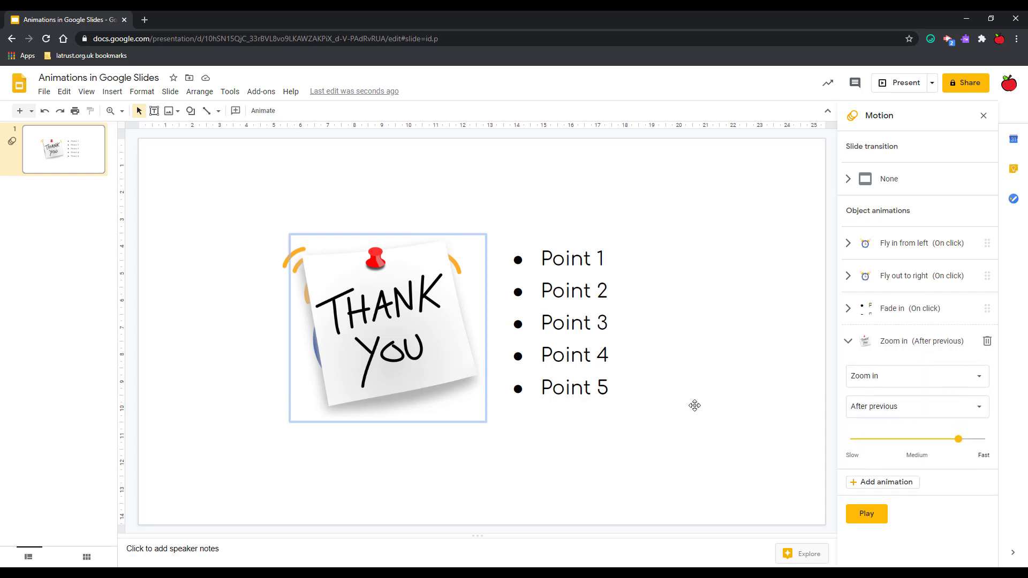
left_click(882, 412)
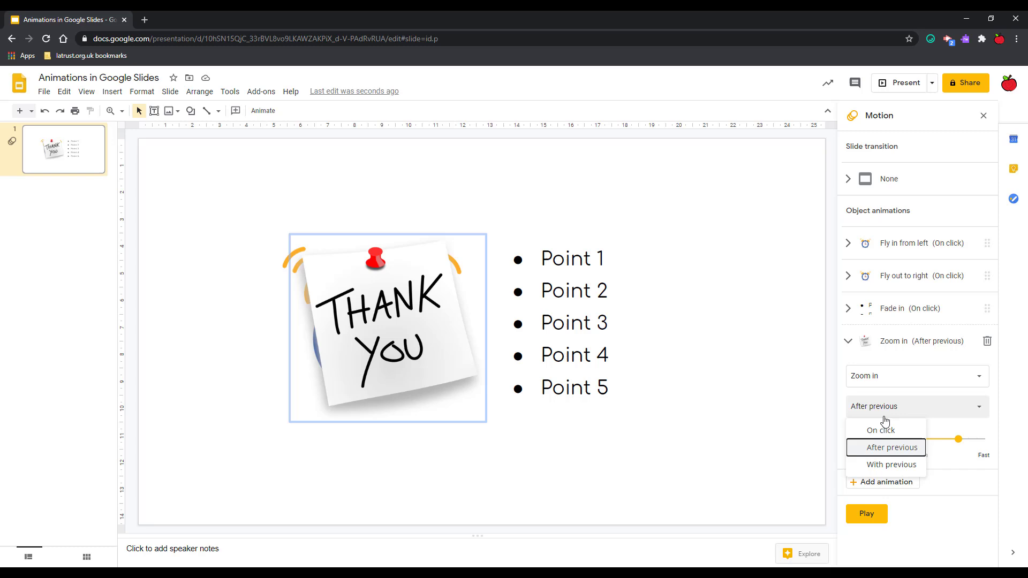
left_click(969, 533)
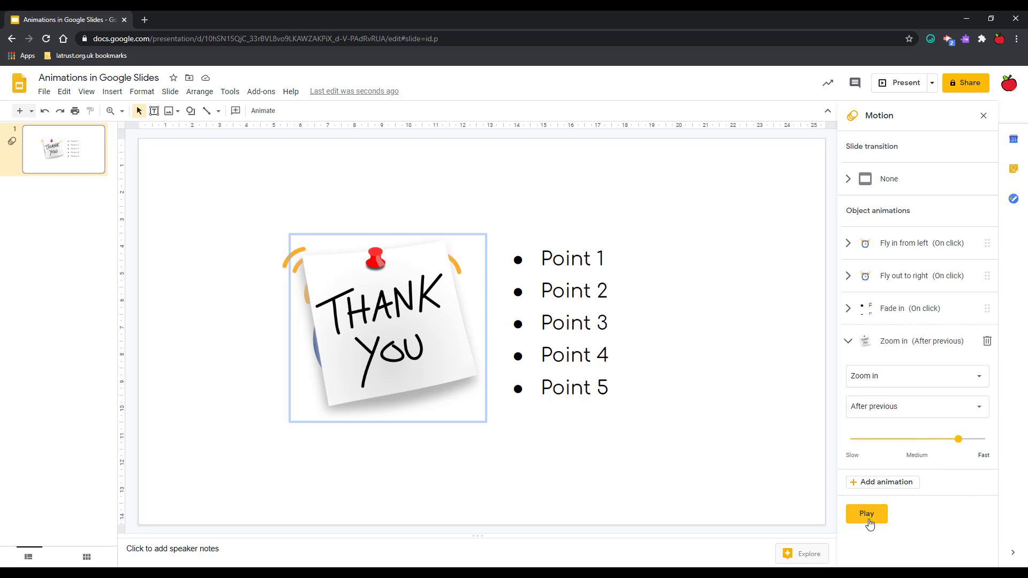
left_click(867, 515)
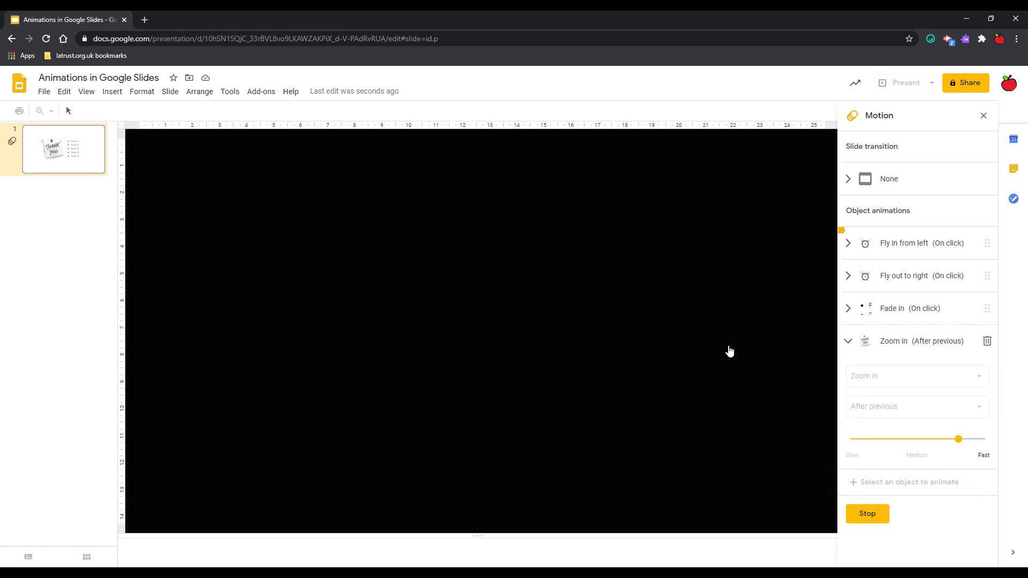